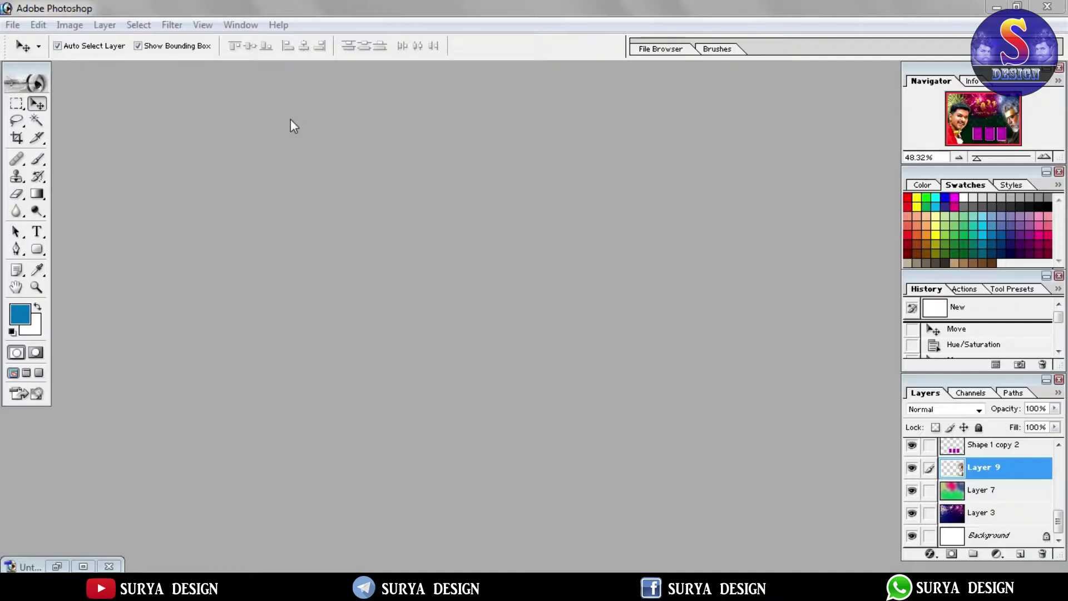
Create a white RGB document 7 inches wide and 5 inches high at 250 pixels/inch, and reposition its window.
left_click(7, 9)
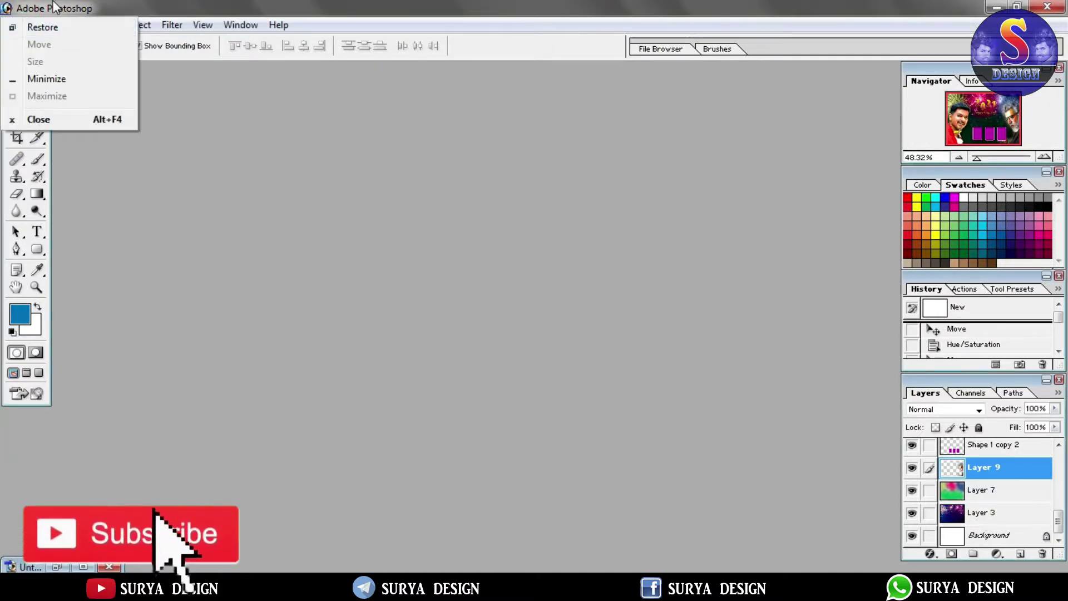
left_click(54, 9)
left_click(18, 25)
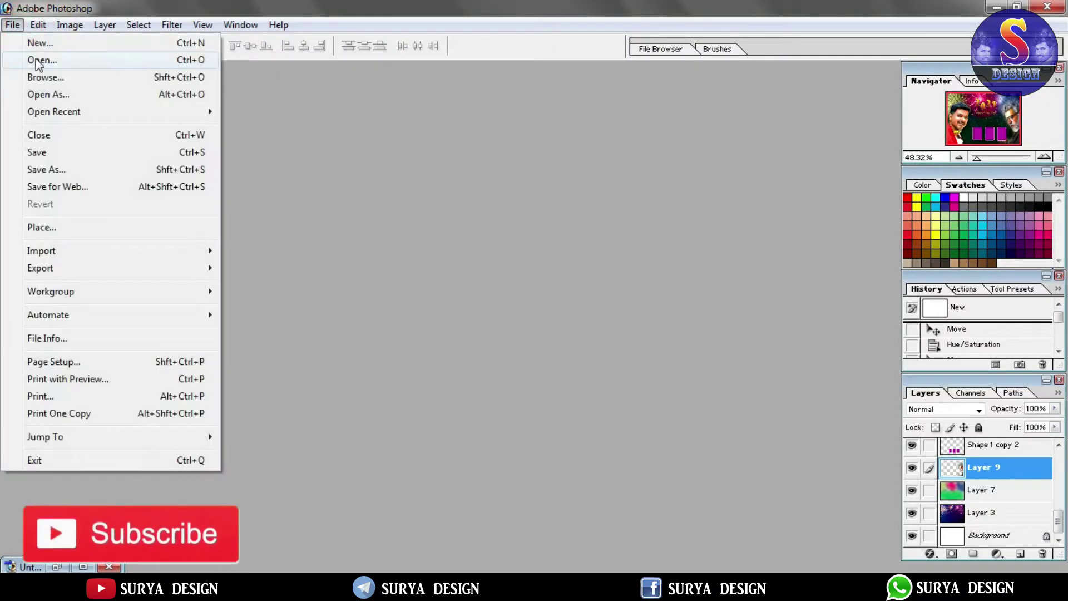
left_click(106, 45)
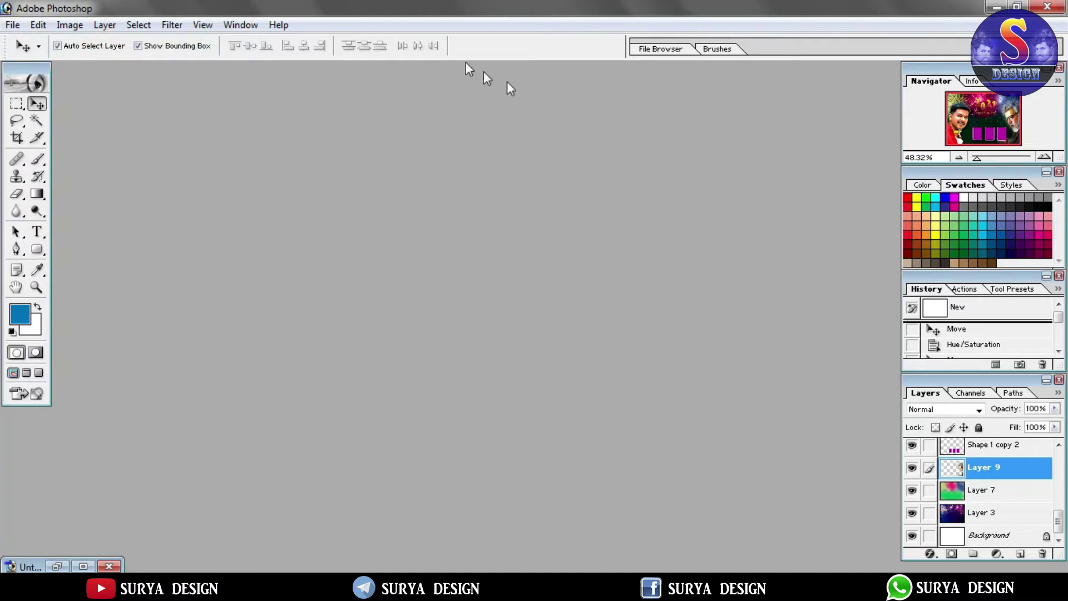
double_click(508, 279)
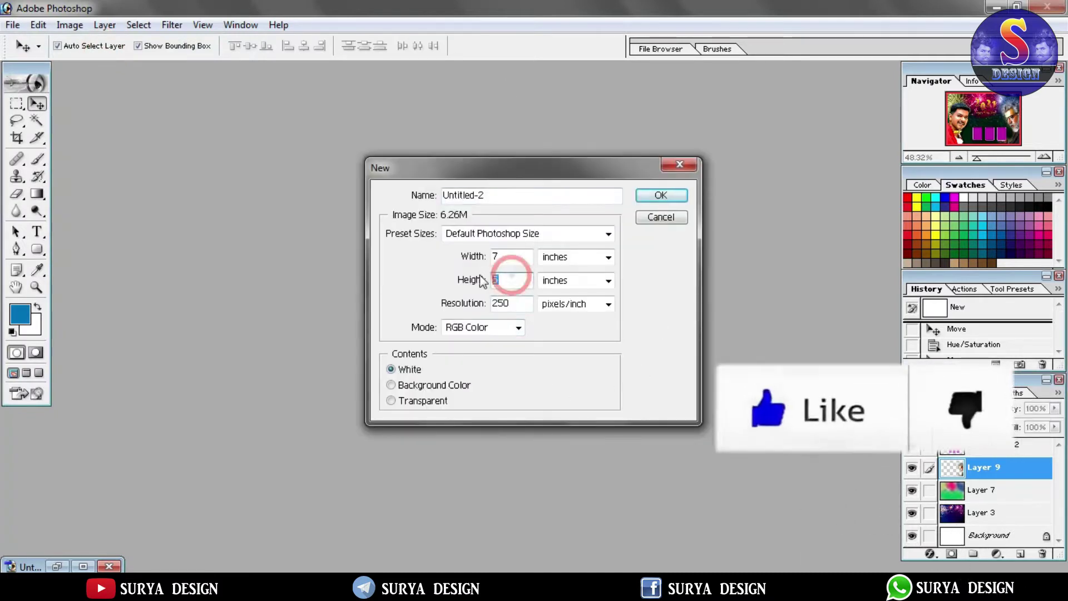
left_click(498, 247)
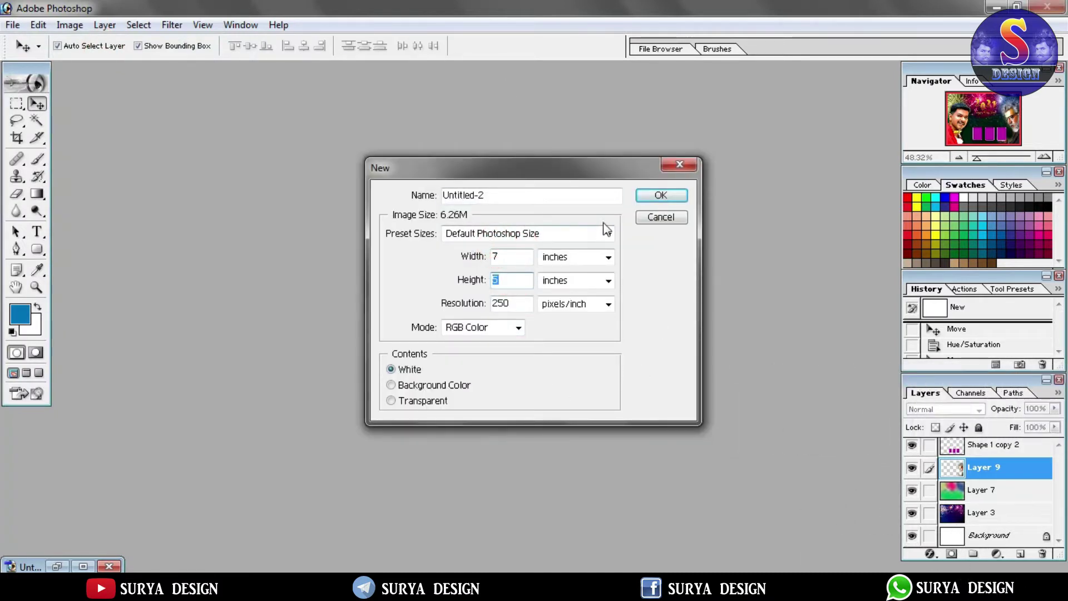
left_click(661, 196)
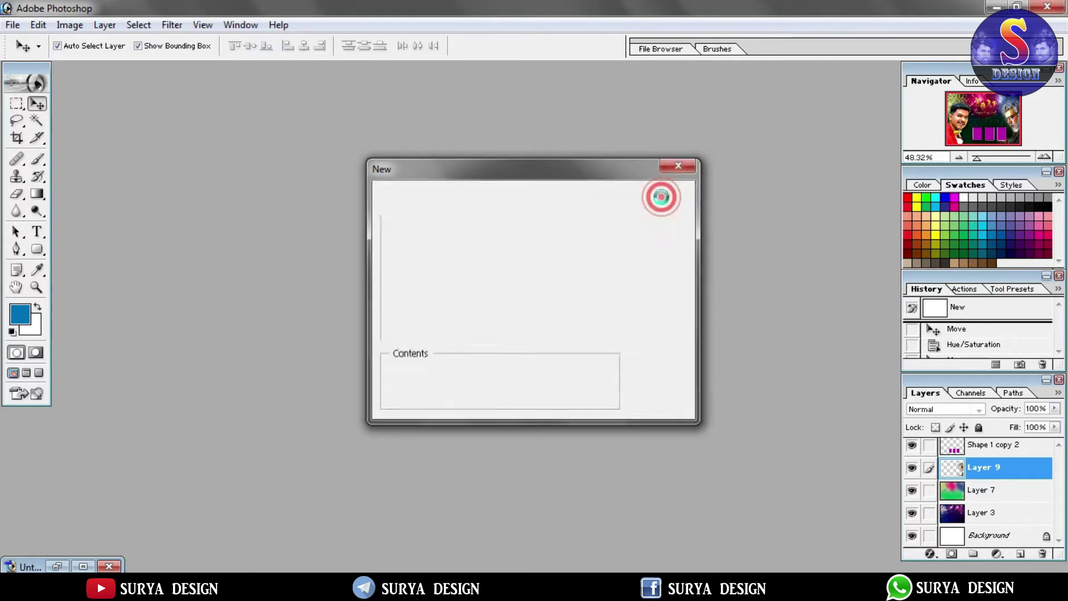
left_click_drag(316, 134, 404, 85)
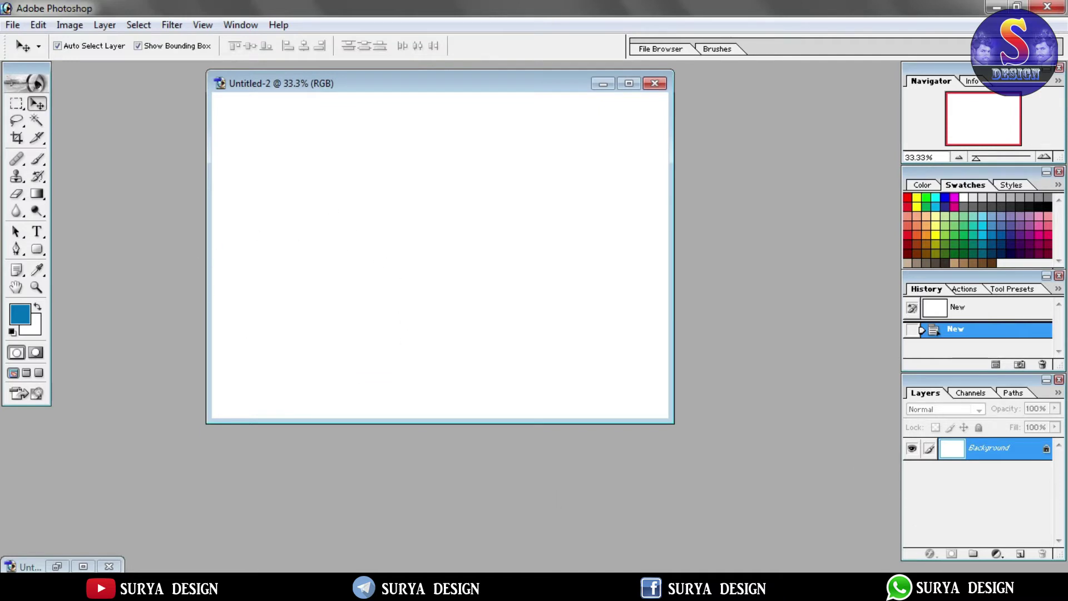
Open the fireworks picture, copy it into the new document as a layer, and align it to the canvas's upper-right corner.
key("alt+Tab")
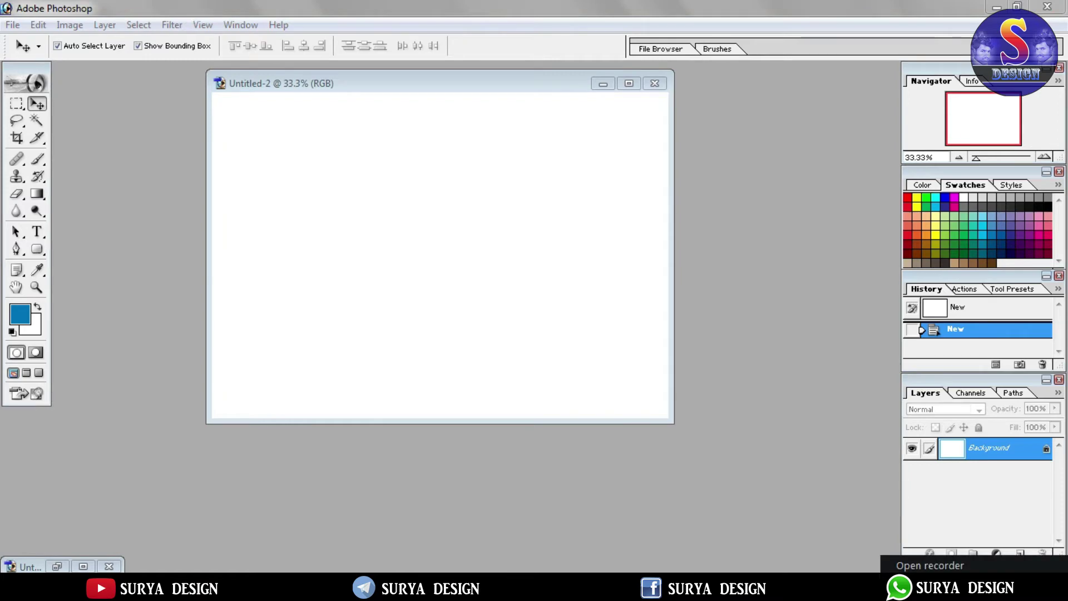
left_click(930, 565)
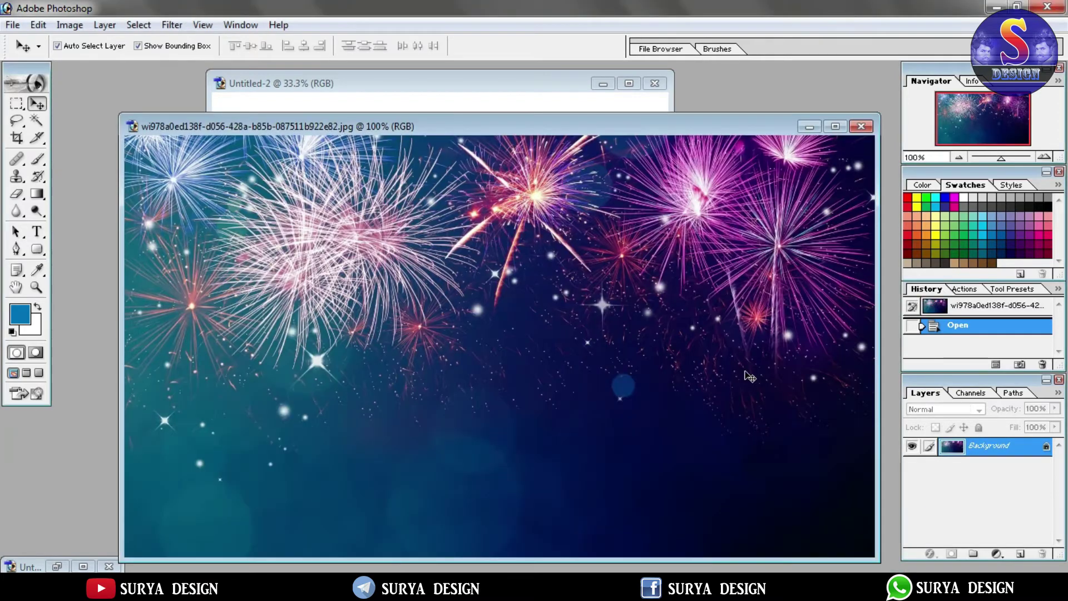
left_click_drag(535, 121, 644, 289)
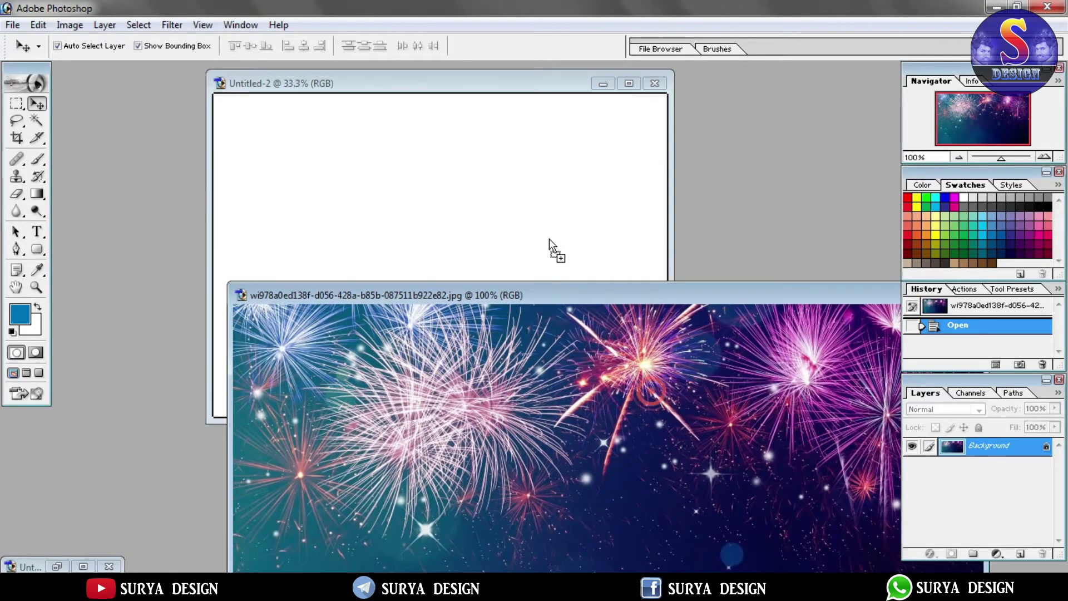
left_click(615, 149)
left_click(633, 85)
left_click_drag(675, 277, 692, 191)
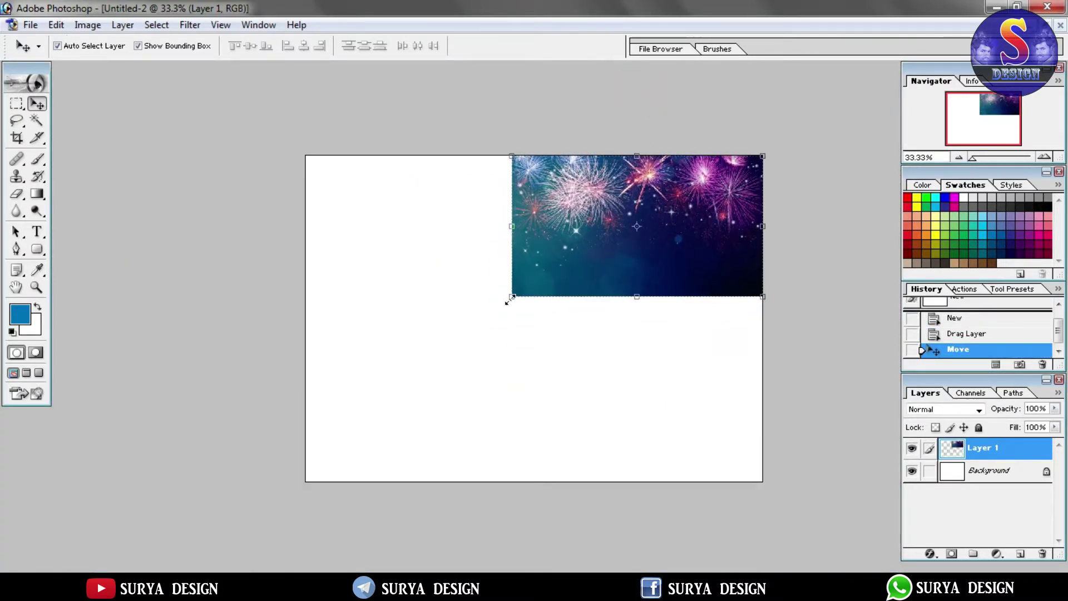
Scale the fireworks layer proportionally to about 239.8% and position it so that it covers the whole canvas.
left_click_drag(509, 301, 277, 493)
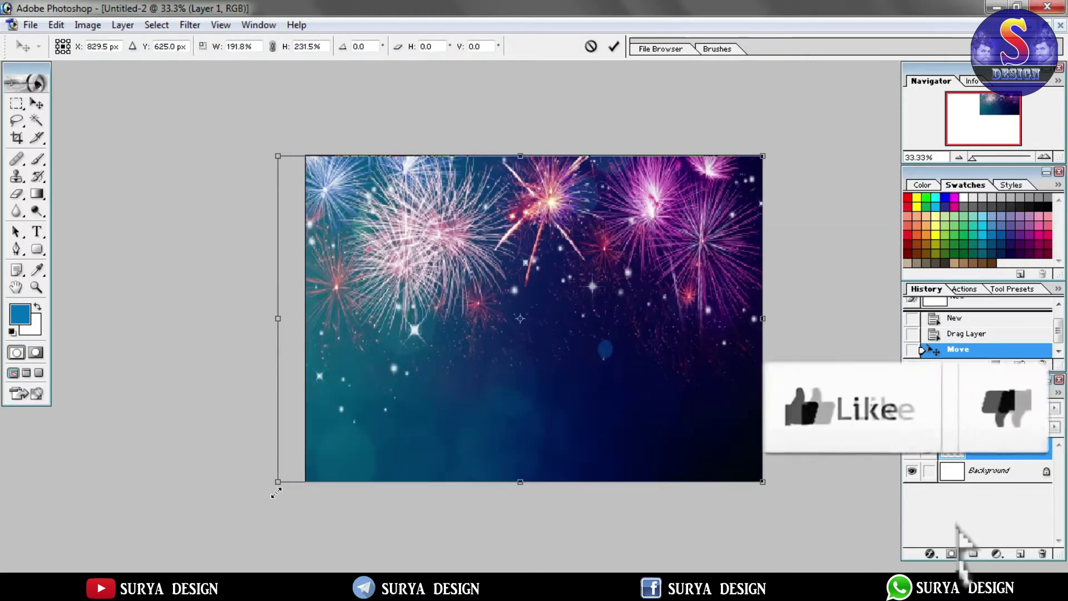
left_click(272, 46)
left_click_drag(763, 184, 826, 138)
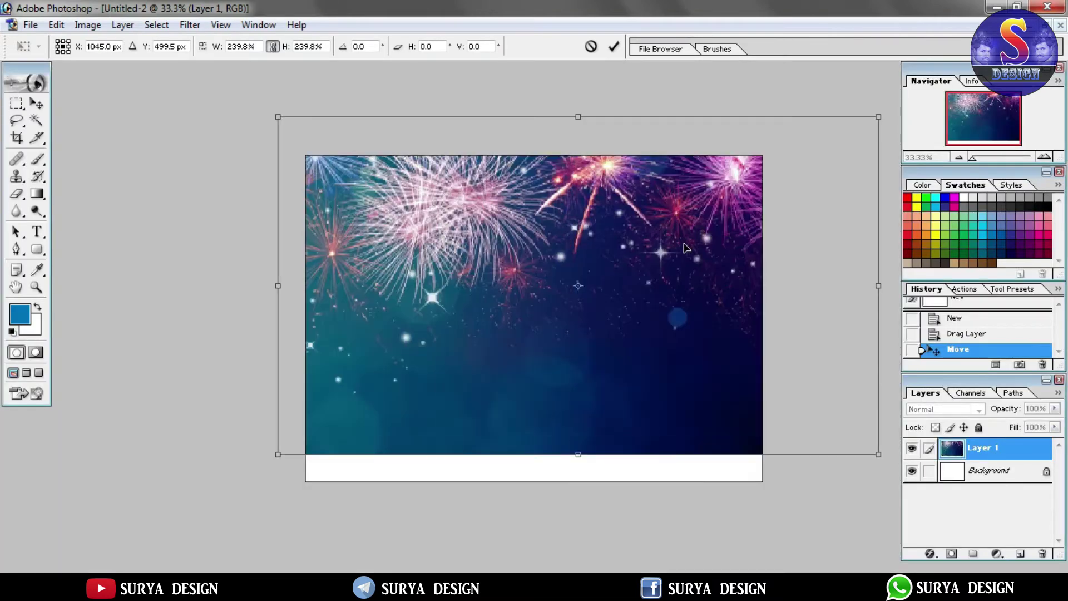
left_click_drag(683, 243, 636, 270)
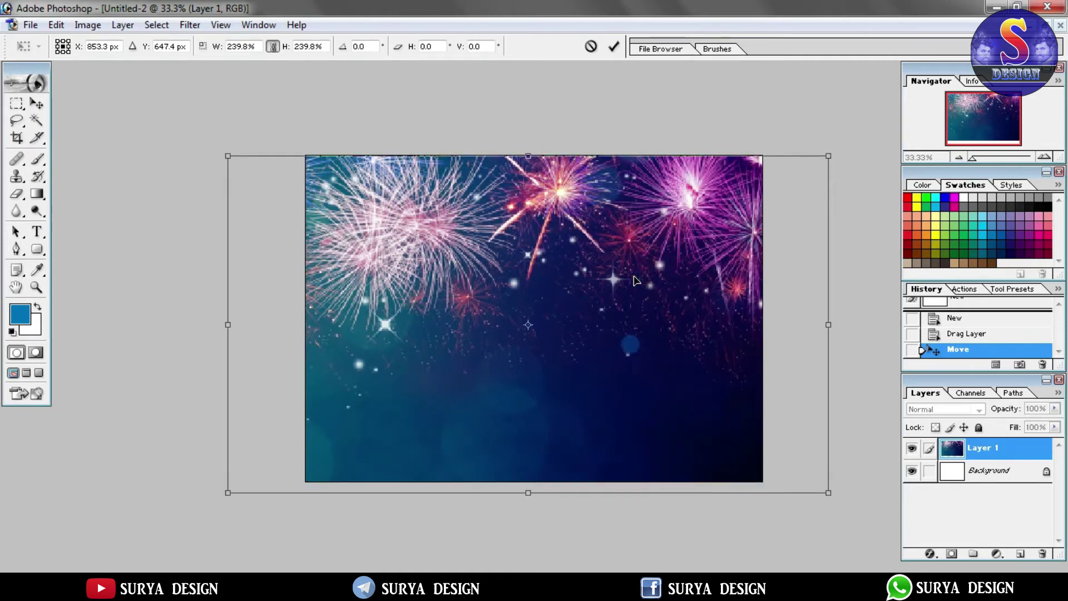
double_click(634, 277)
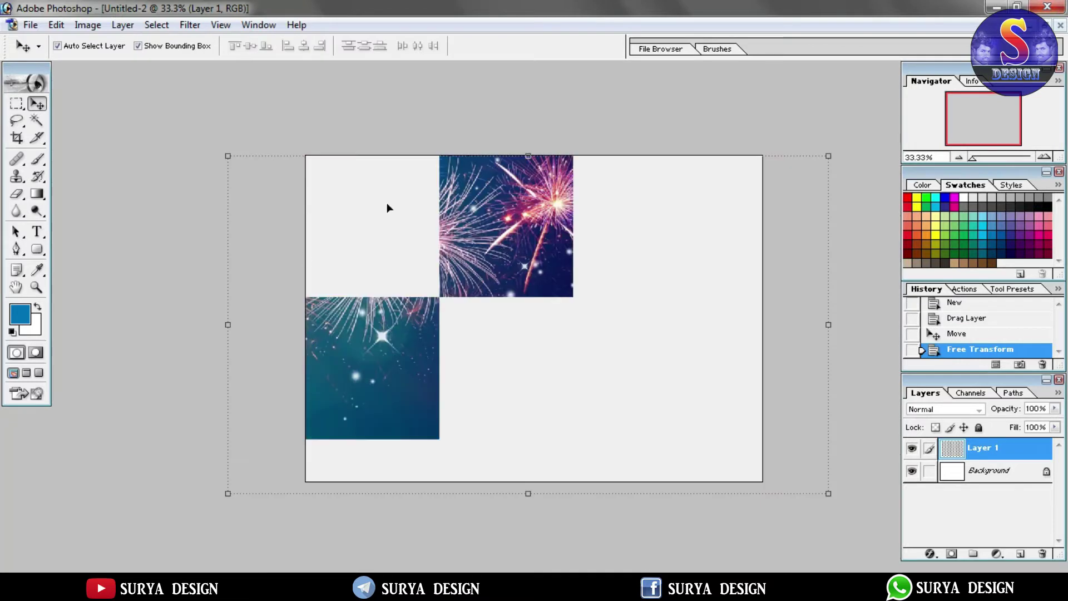
Add a new layer and paint soft blue over the upper-left fireworks and dark magenta over the upper-right ones.
left_click(1022, 554)
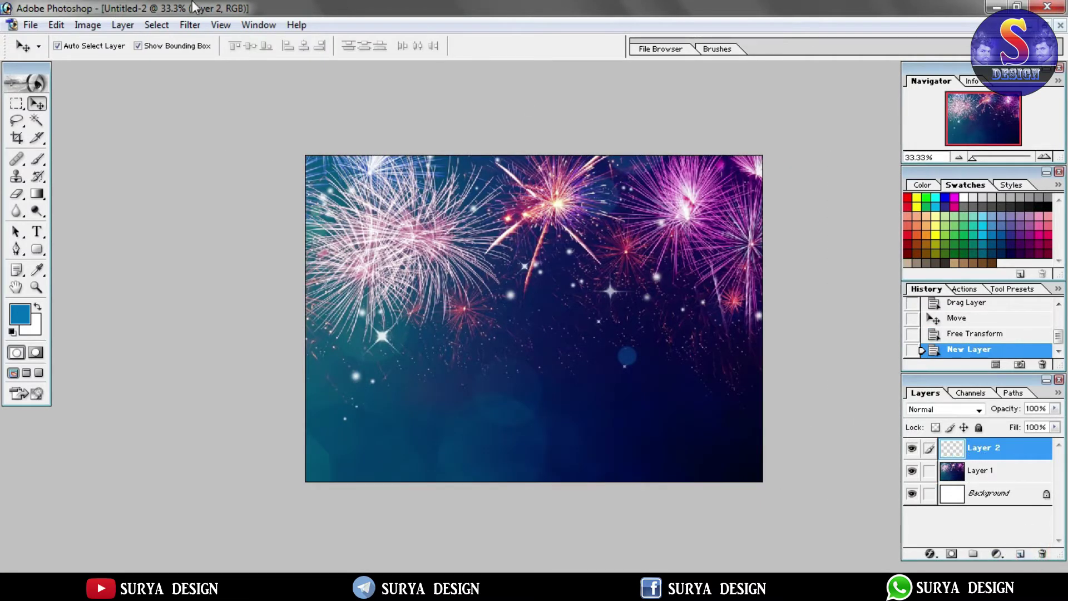
left_click(39, 159)
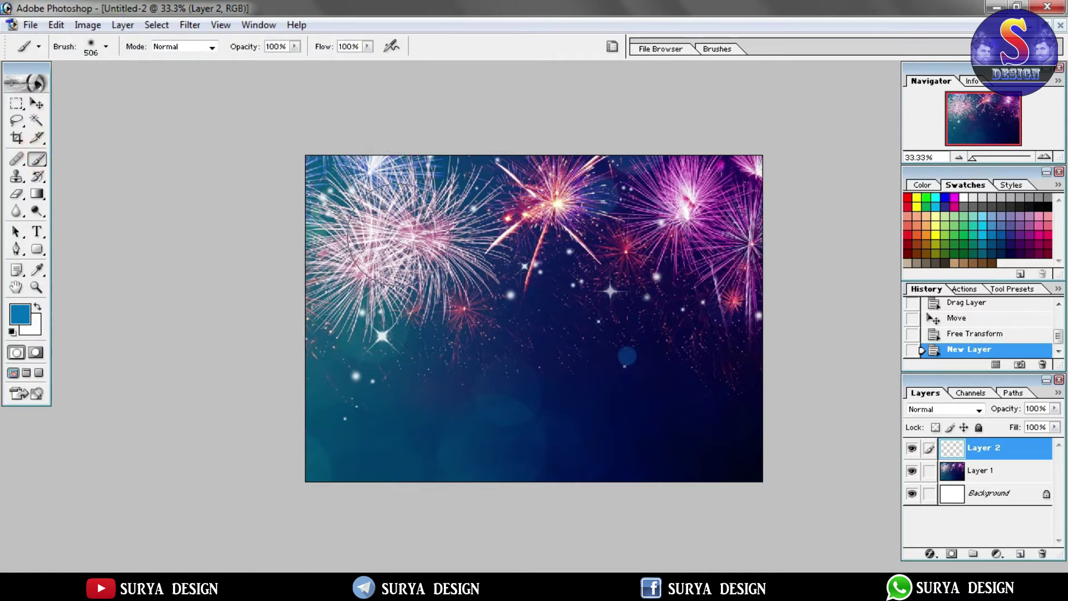
mouse_move(388, 219)
left_mouse_down()
mouse_move(386, 289)
mouse_move(290, 239)
mouse_move(317, 156)
mouse_move(387, 261)
left_mouse_up()
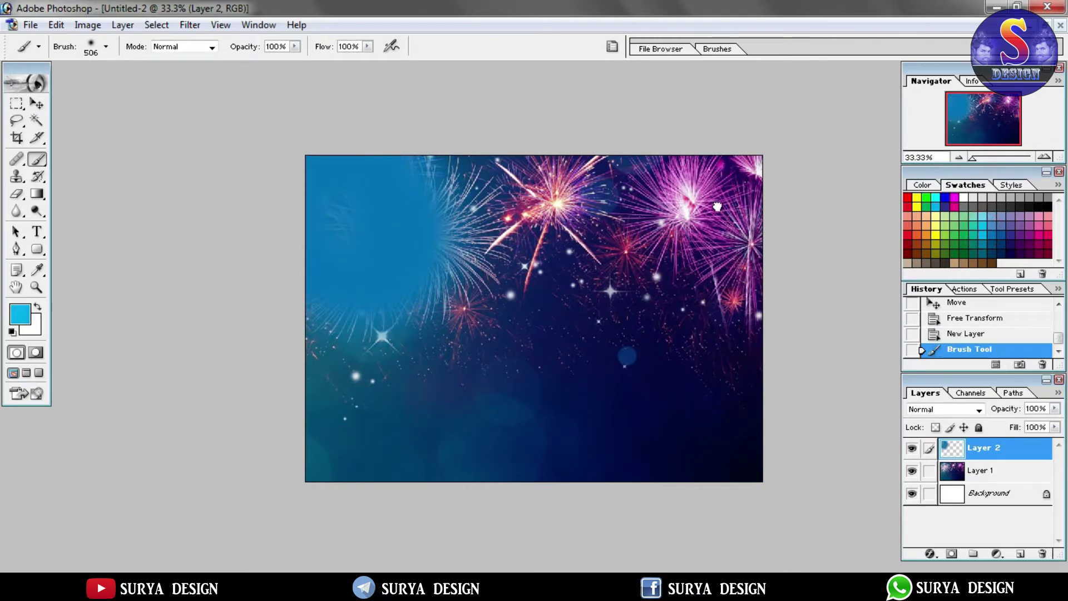
left_click(699, 200)
left_click(1041, 252)
mouse_move(711, 179)
left_mouse_down()
mouse_move(697, 212)
mouse_move(744, 295)
mouse_move(764, 288)
mouse_move(768, 217)
mouse_move(749, 174)
mouse_move(679, 198)
mouse_move(668, 222)
mouse_move(665, 265)
mouse_move(692, 307)
mouse_move(729, 330)
left_mouse_up()
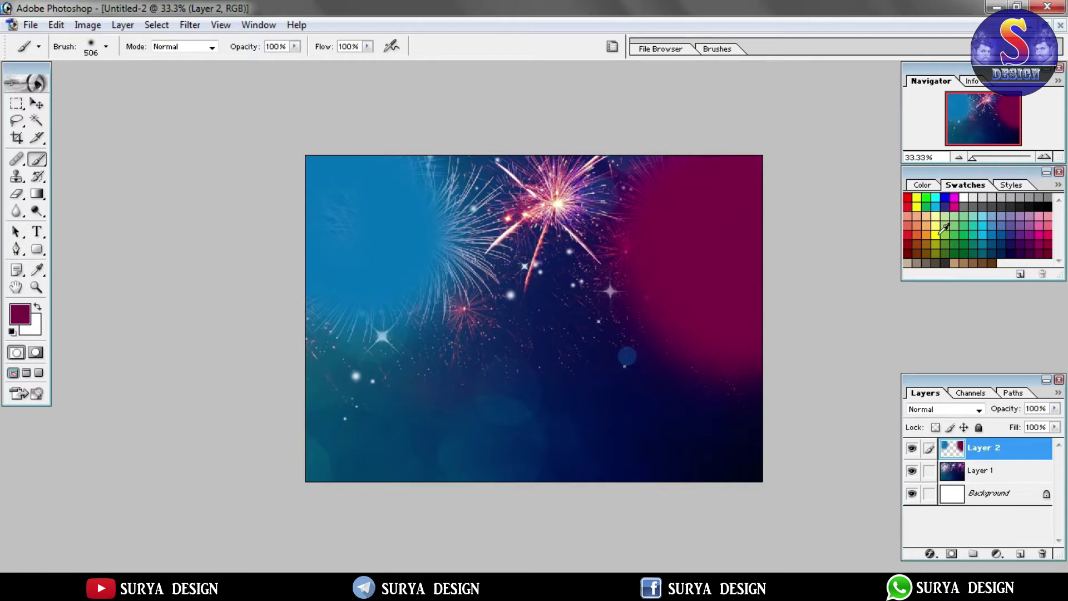
Paint soft yellow over the canvas's upper middle and teal across its lower half on the colour layer.
left_click(937, 235)
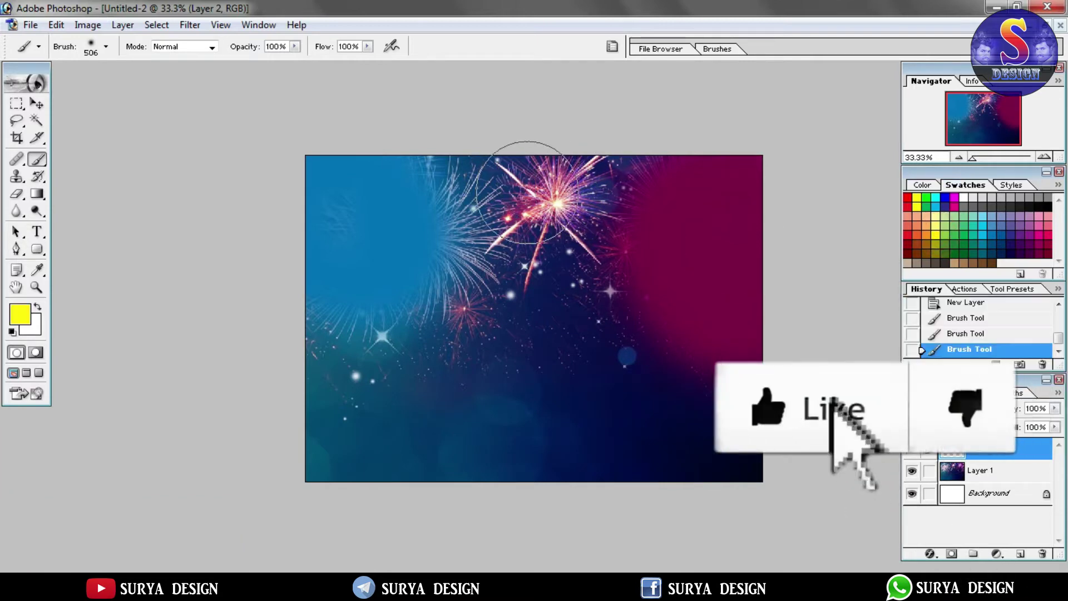
mouse_move(529, 166)
left_mouse_down()
mouse_move(554, 301)
mouse_move(579, 237)
mouse_move(624, 192)
mouse_move(452, 198)
mouse_move(489, 283)
mouse_move(479, 329)
mouse_move(446, 334)
left_mouse_up()
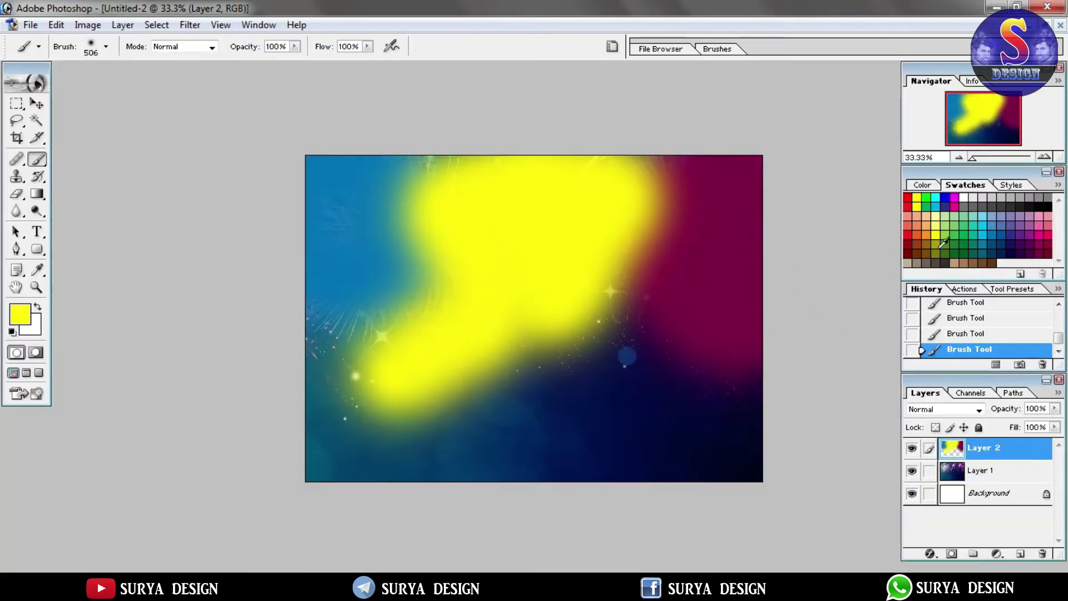
left_click(1047, 248)
mouse_move(670, 434)
left_mouse_down()
mouse_move(589, 406)
mouse_move(588, 391)
mouse_move(685, 386)
mouse_move(733, 444)
left_mouse_up()
mouse_move(536, 488)
left_mouse_down()
mouse_move(308, 498)
mouse_move(293, 449)
mouse_move(567, 450)
mouse_move(603, 431)
mouse_move(616, 406)
mouse_move(616, 397)
mouse_move(377, 421)
mouse_move(340, 395)
mouse_move(347, 359)
mouse_move(613, 376)
left_mouse_up()
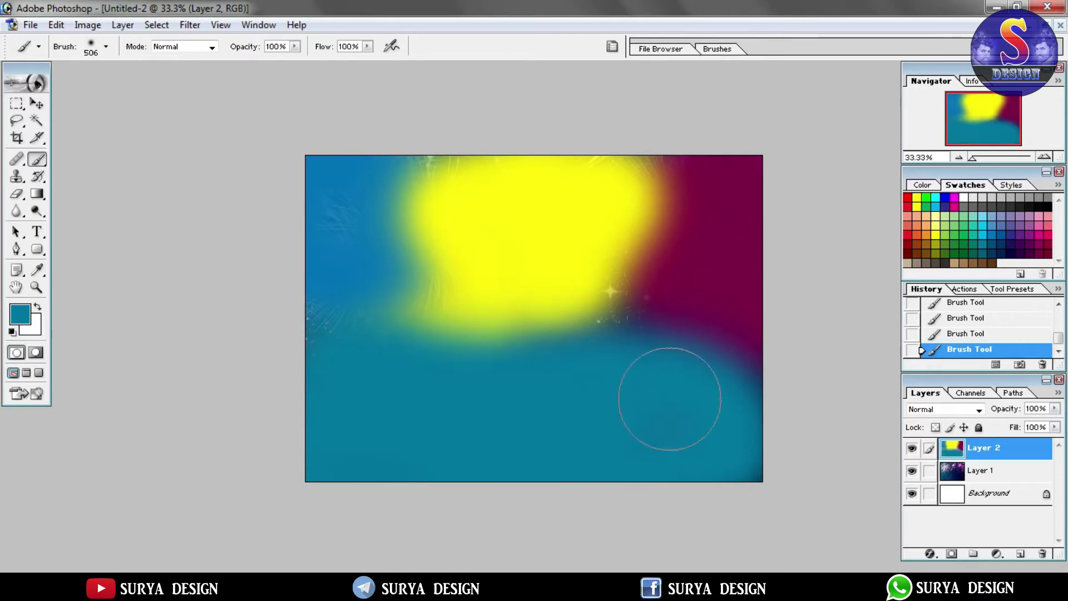
Set the painted layer's blending mode to Color and apply the last-used Gaussian Blur twice to soften its colour transitions.
left_click(963, 414)
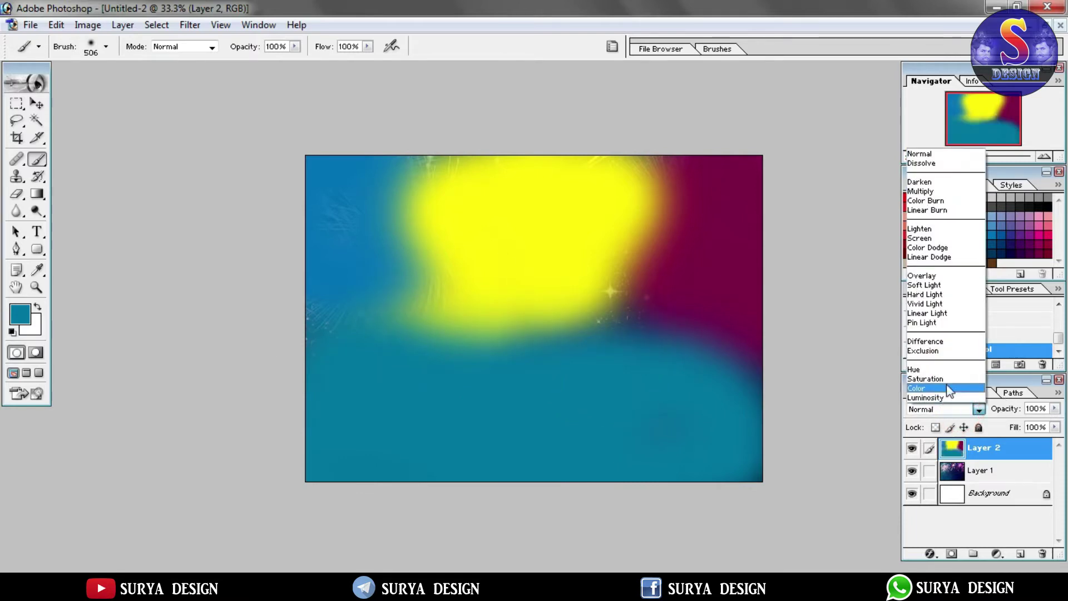
left_click(953, 391)
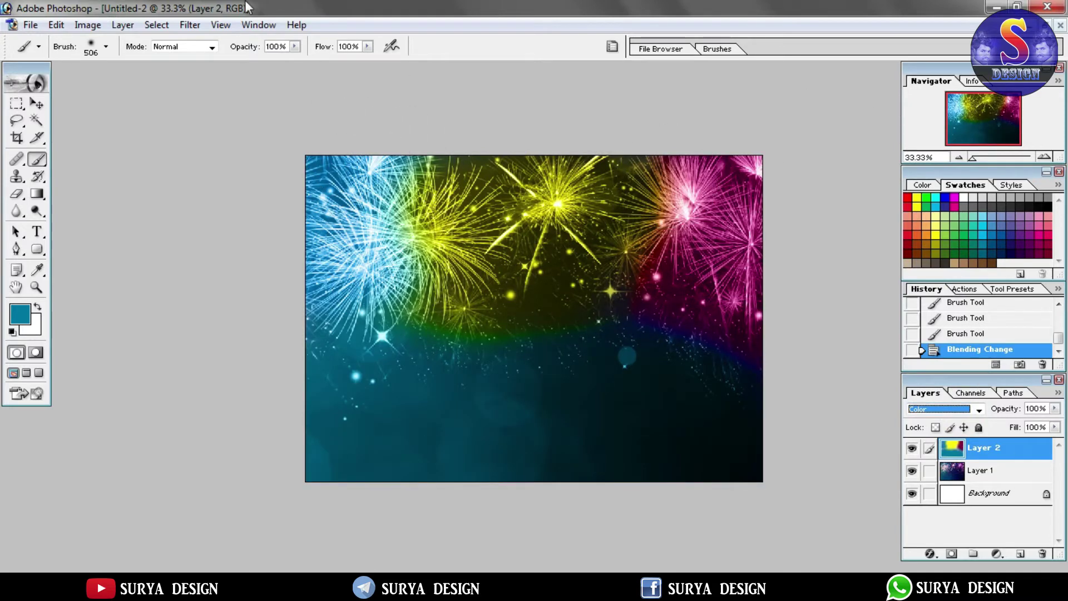
left_click(196, 25)
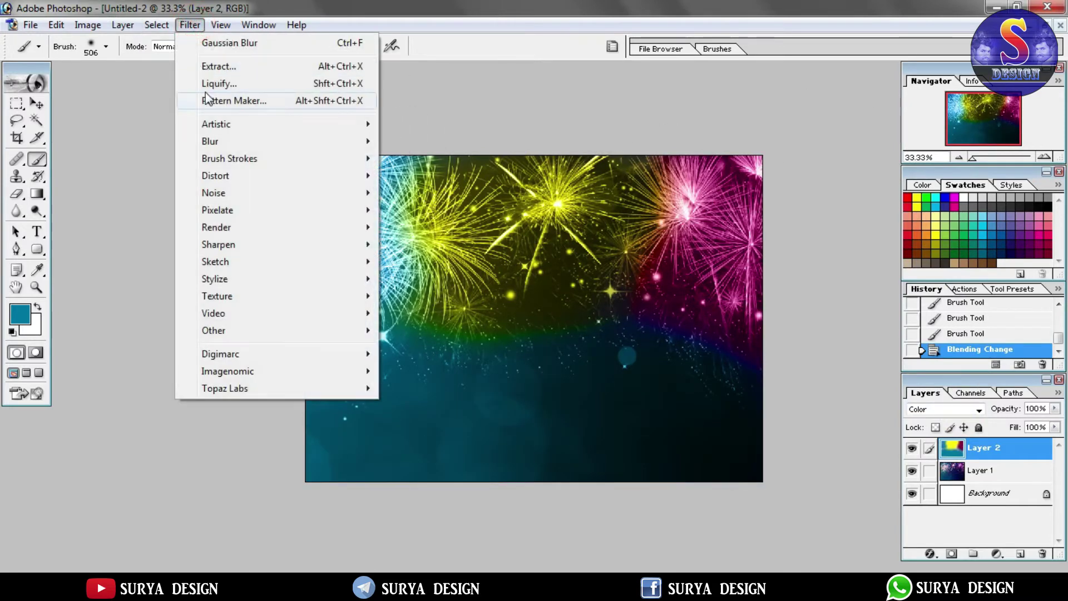
left_click(218, 41)
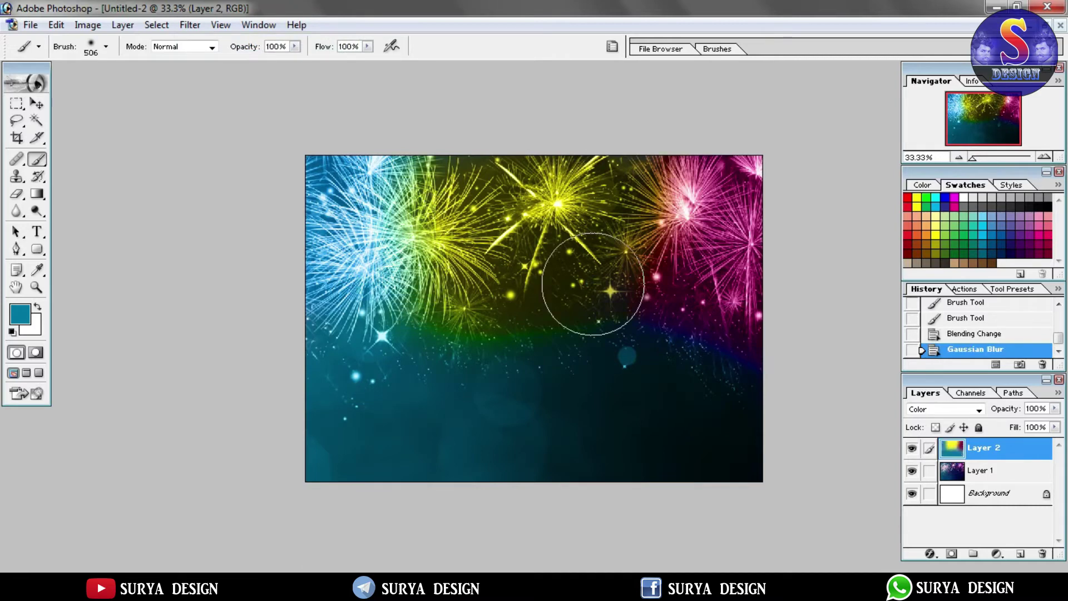
left_click(189, 25)
left_click(198, 43)
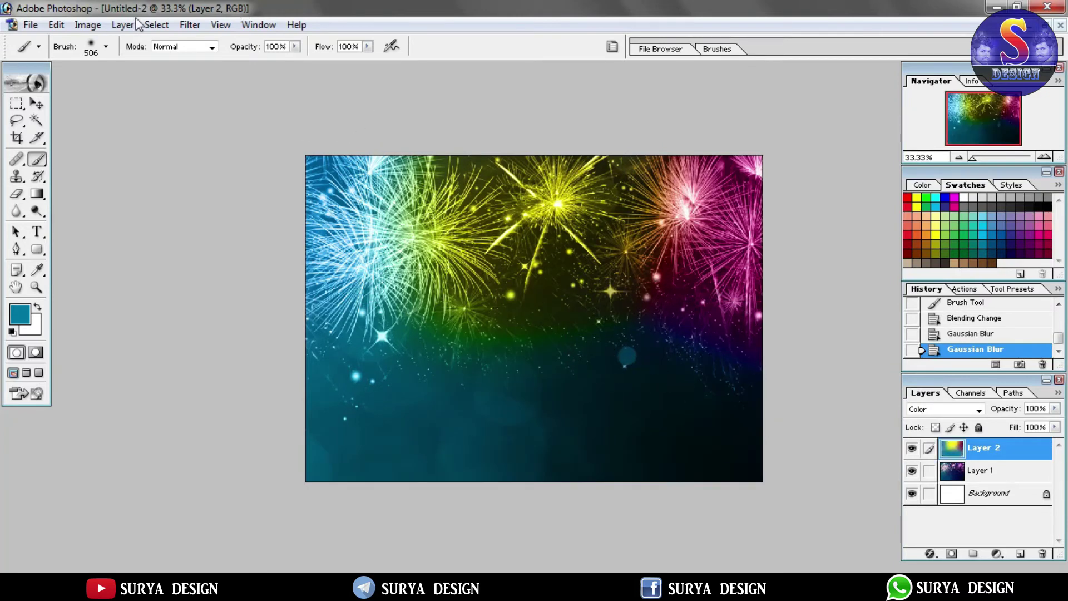
Shift the painted layer's hue to -50 with Hue/Saturation, leaving saturation and lightness at 0.
left_click(94, 25)
mouse_move(167, 69)
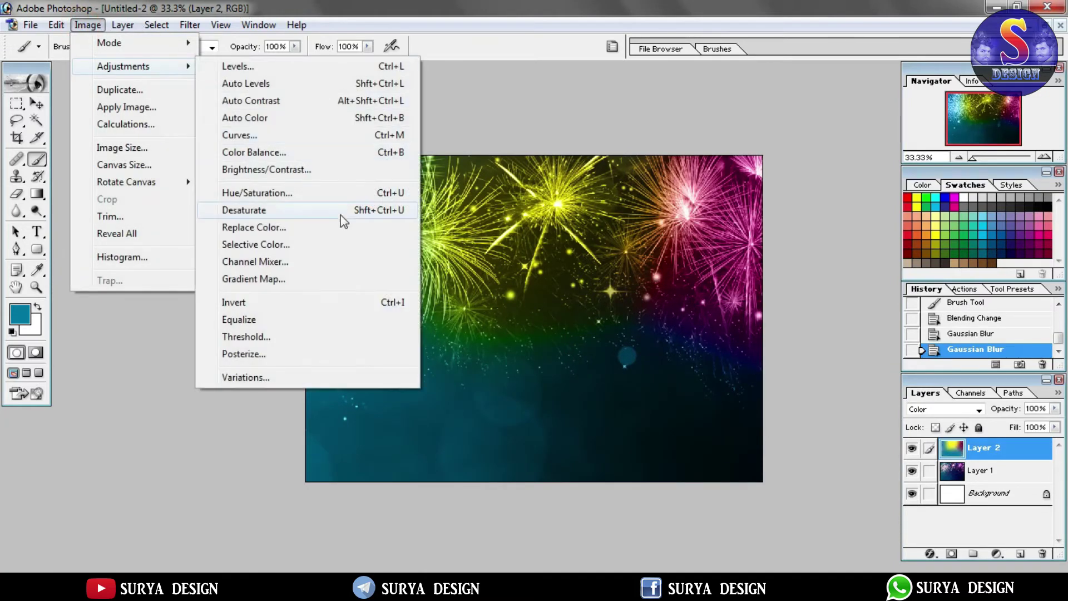
left_click(338, 196)
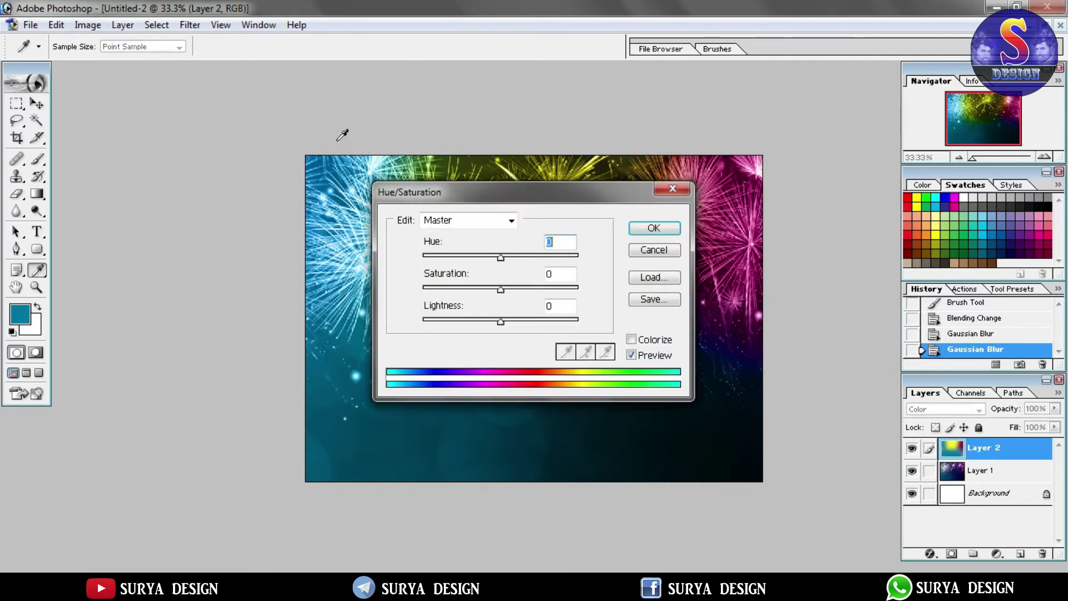
left_click_drag(508, 257, 551, 258)
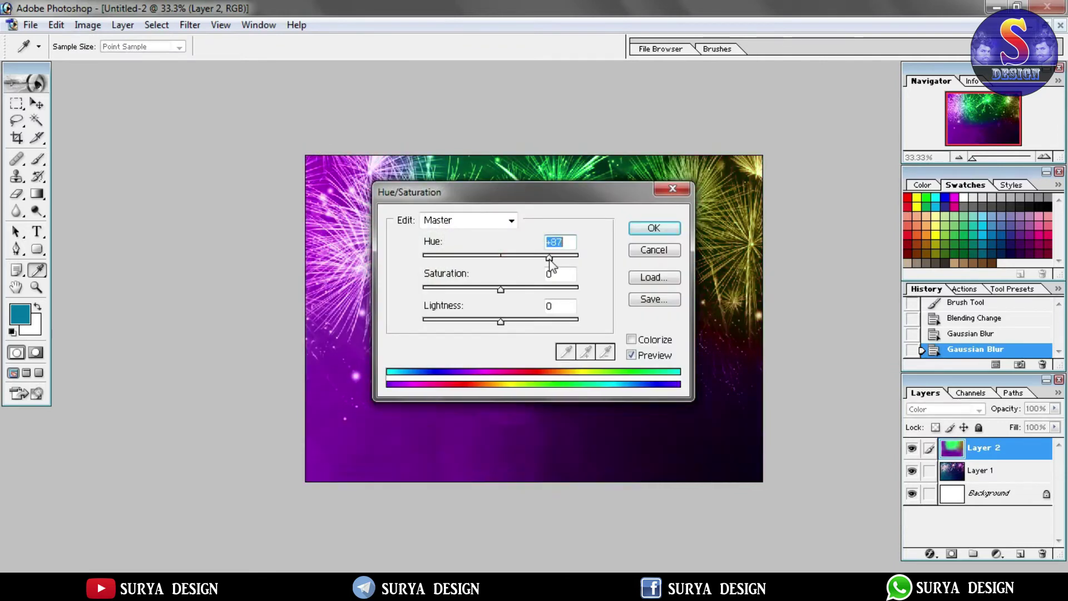
left_click(631, 228)
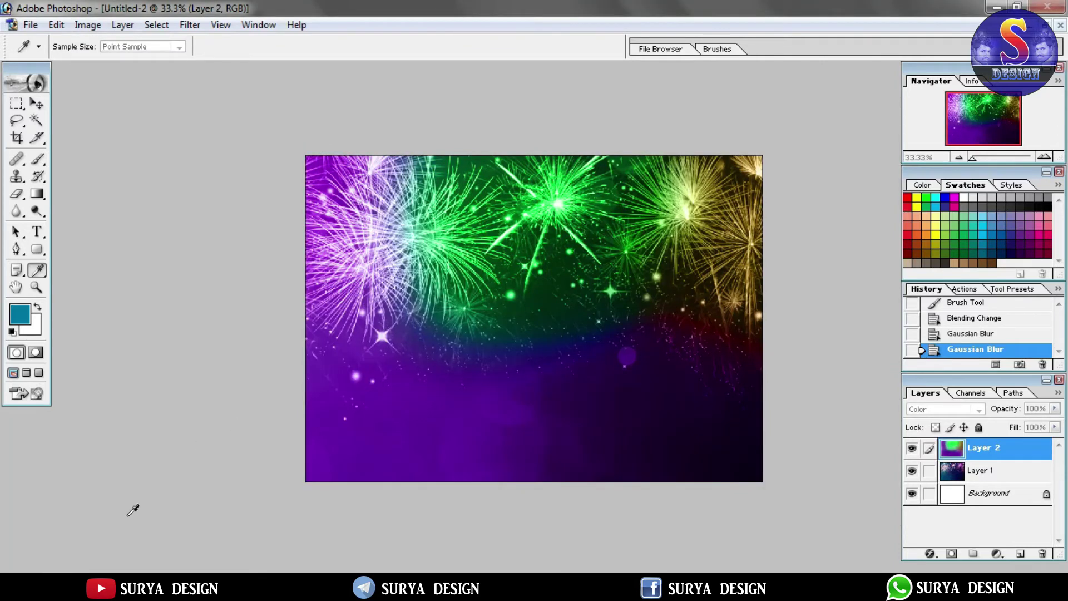
mouse_move(167, 582)
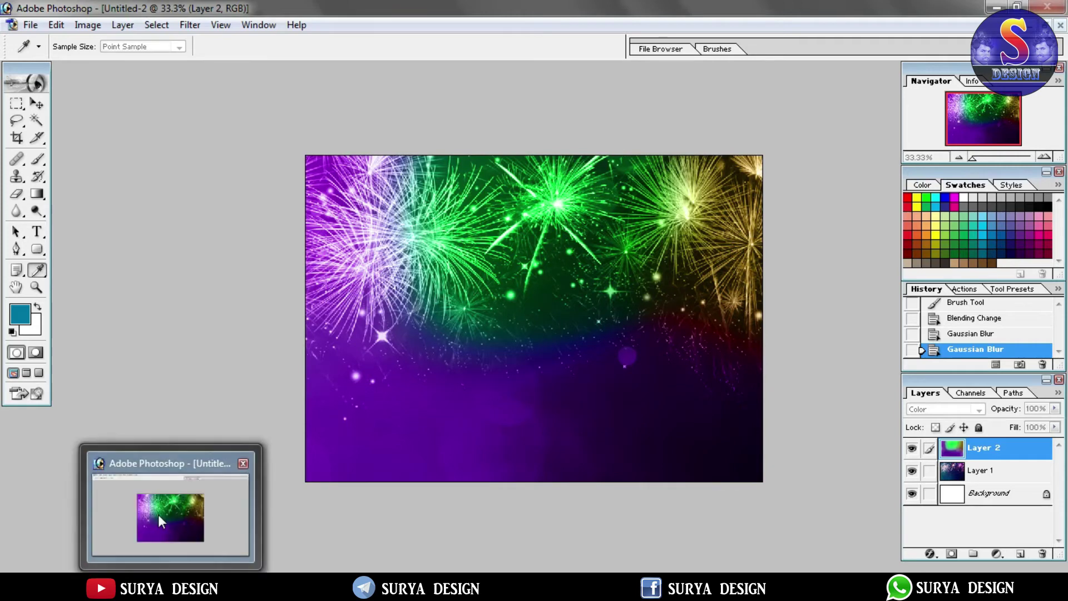
left_click(159, 515)
left_click_drag(428, 196, 62, 60)
left_click_drag(167, 115, 87, 115)
key("Return")
key("shift+Tab")
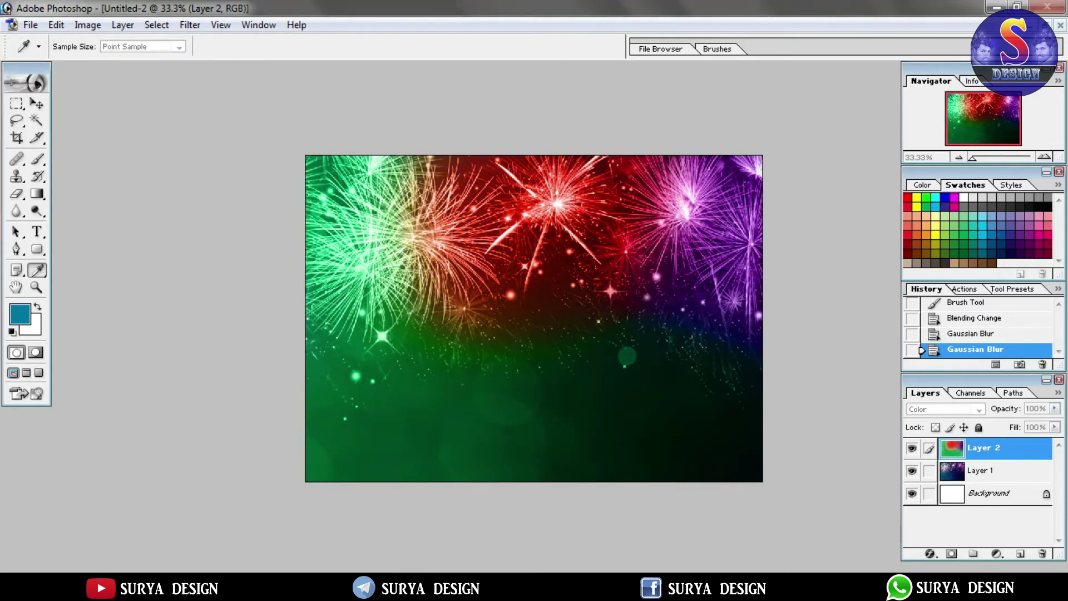
left_click(179, 474)
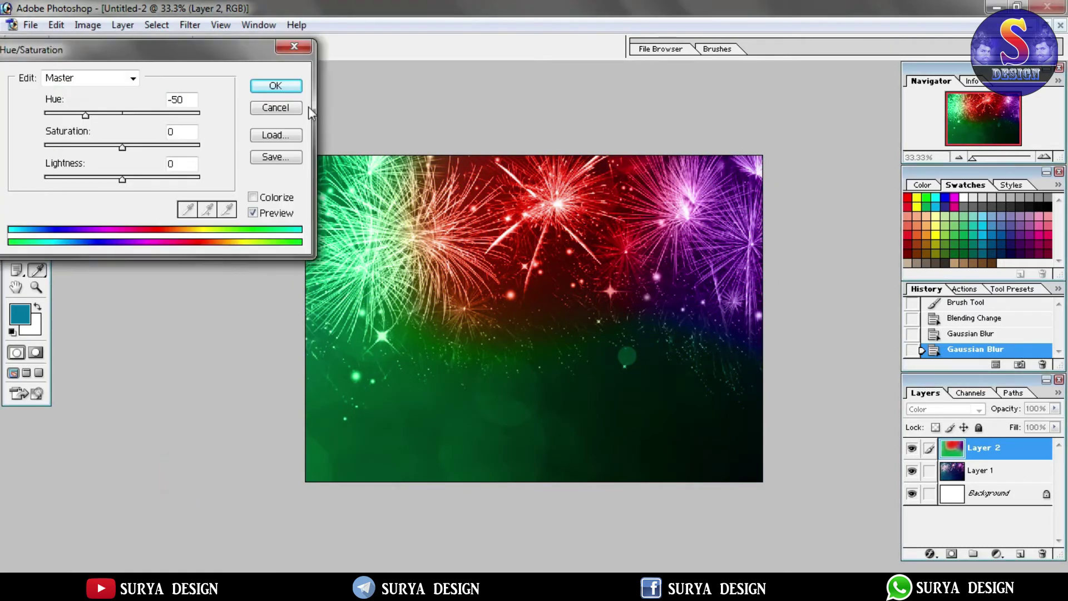
left_click(276, 86)
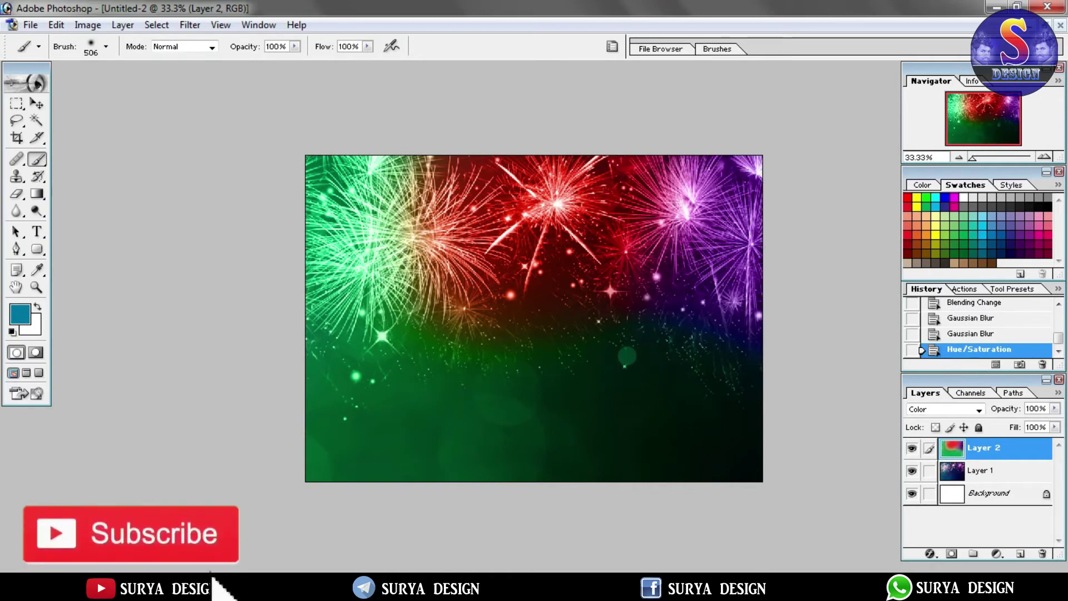
Copy the portrait of the man in the red jacket from Untitled-1 into Untitled-2 and place it along the canvas's lower-left side.
left_click(1047, 25)
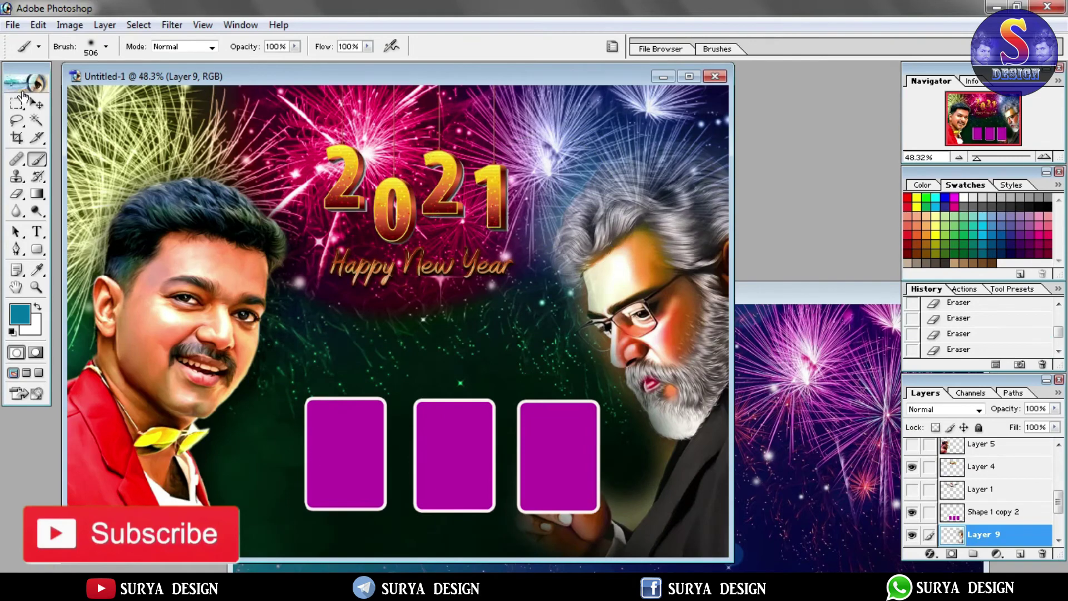
left_click(37, 104)
left_click_drag(206, 287, 227, 165)
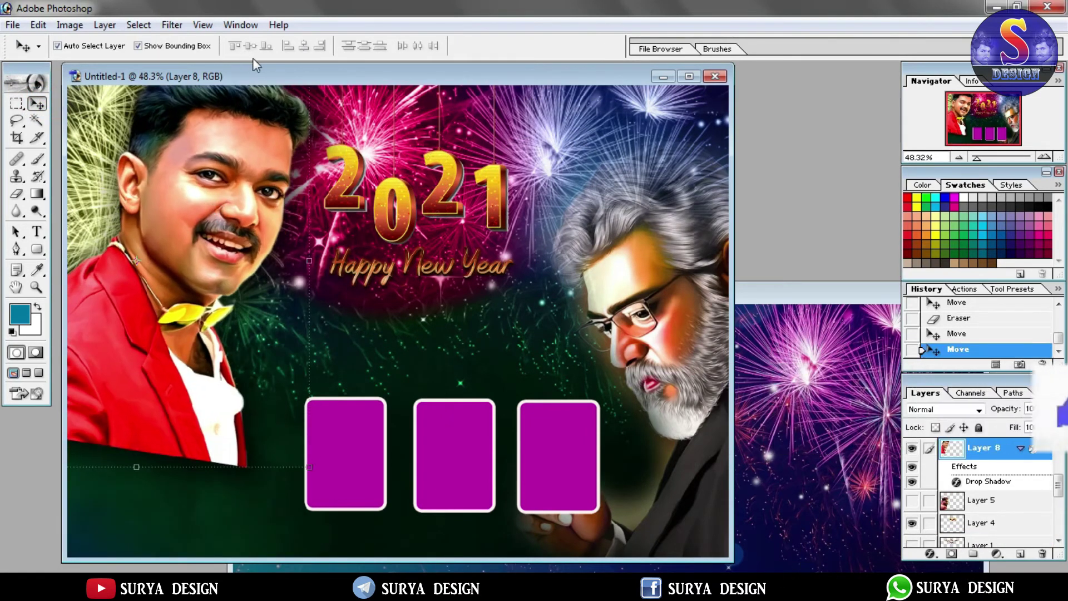
left_click_drag(275, 75, 750, 154)
left_click_drag(512, 301, 328, 253)
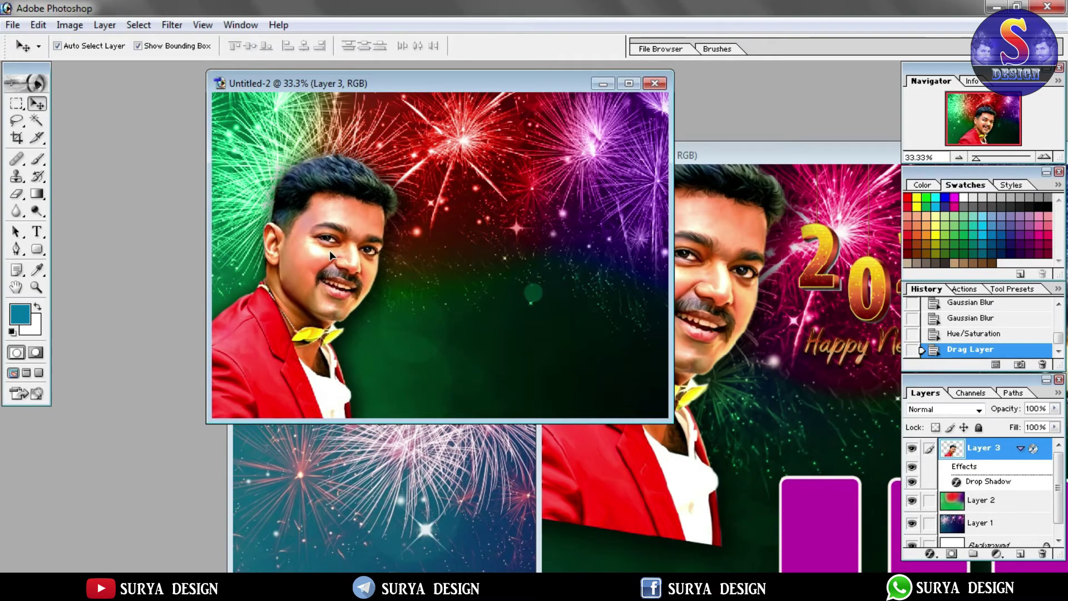
Copy the golden 2021 numerals and the Happy New Year text from Untitled-1 into Untitled-2, placing the text directly beneath the numerals at upper centre.
left_click(874, 321)
left_click(883, 306)
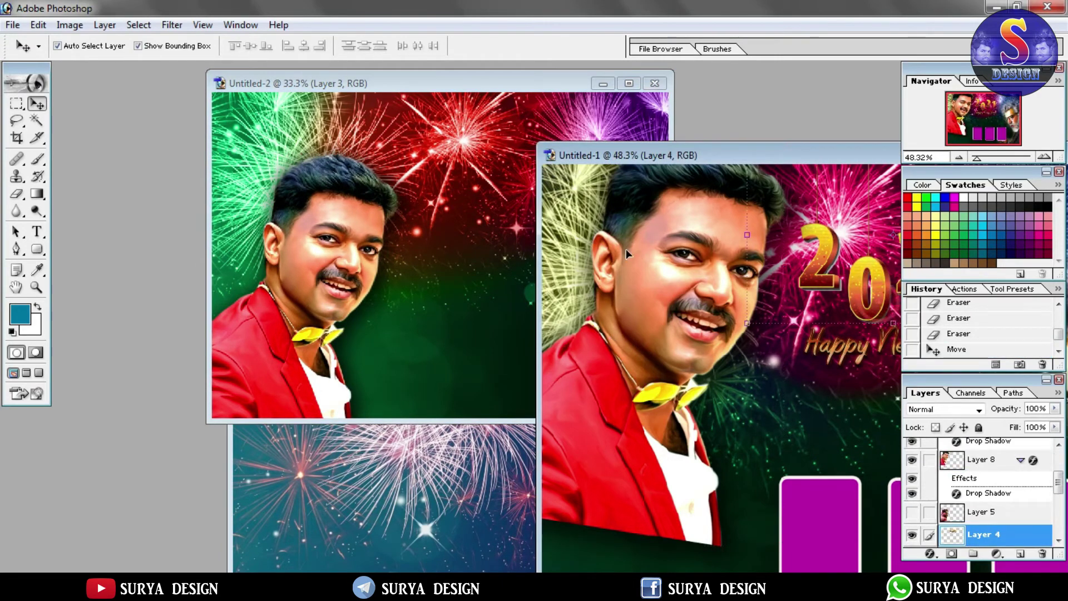
left_click_drag(579, 238, 540, 174)
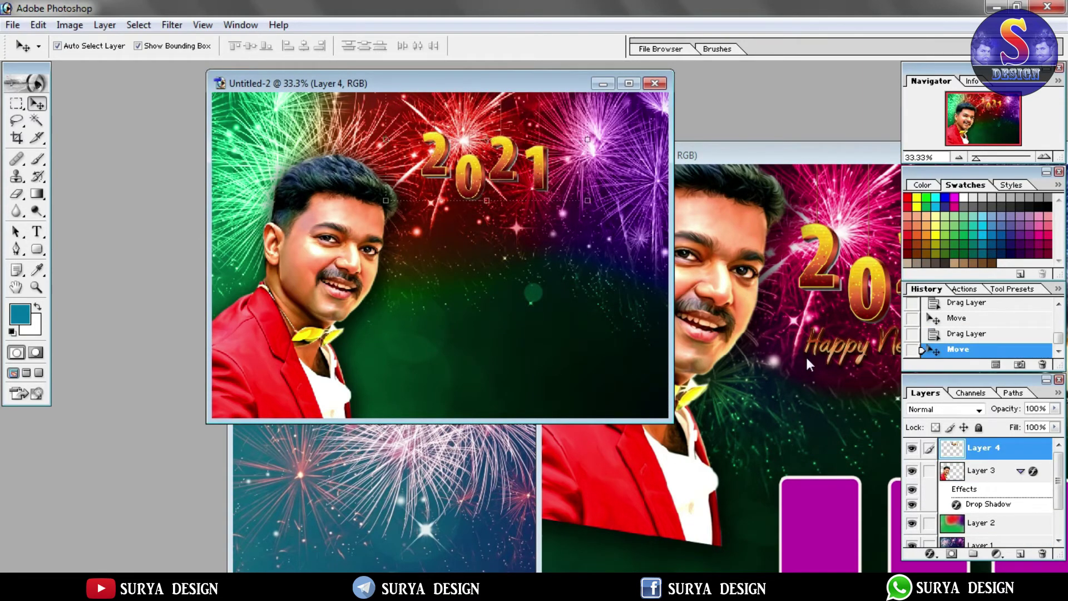
left_click(843, 347)
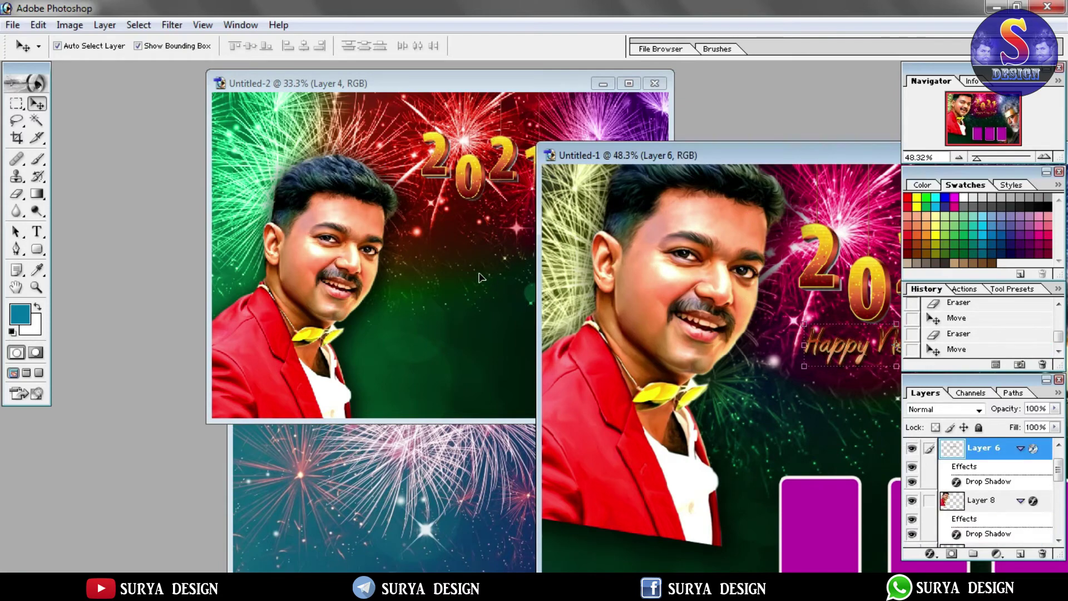
left_click_drag(482, 277, 453, 252)
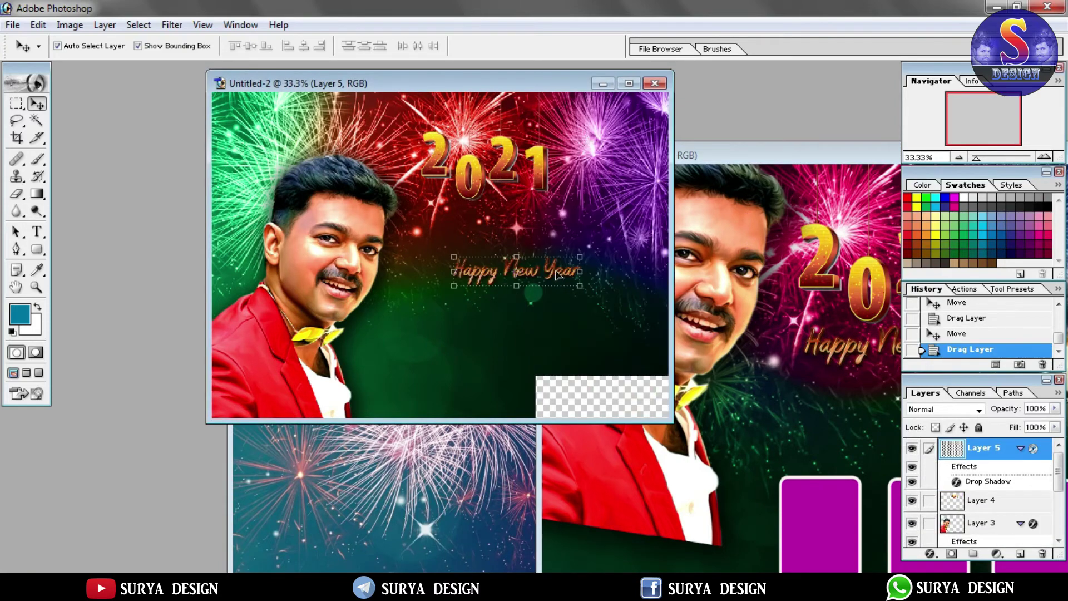
left_click_drag(522, 240, 519, 205)
Copy the grey-haired man's portrait from Untitled-1 to the right edge of Untitled-2 and put its layer below the Happy New Year text layer.
left_click(745, 342)
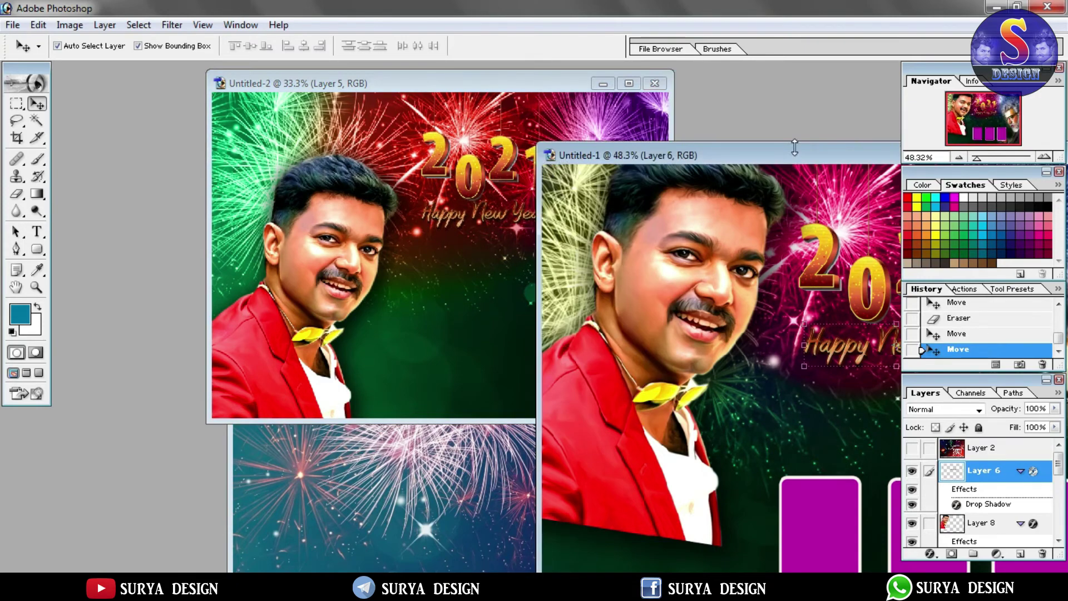
left_click_drag(813, 149, 225, 273)
left_click_drag(537, 428, 566, 245)
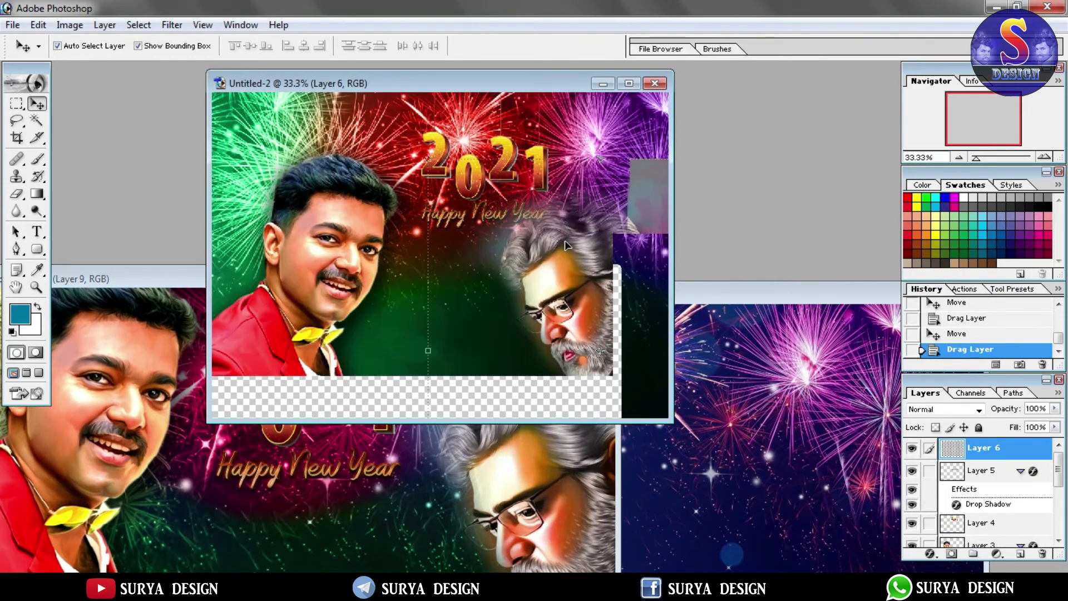
left_click_drag(615, 249, 634, 243)
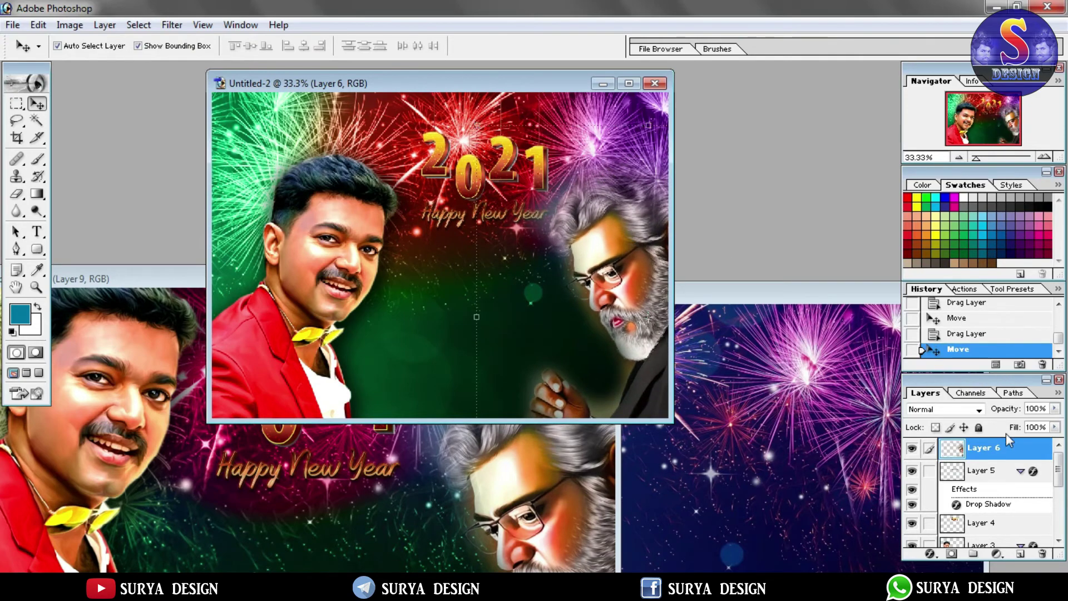
left_click_drag(995, 465, 977, 521)
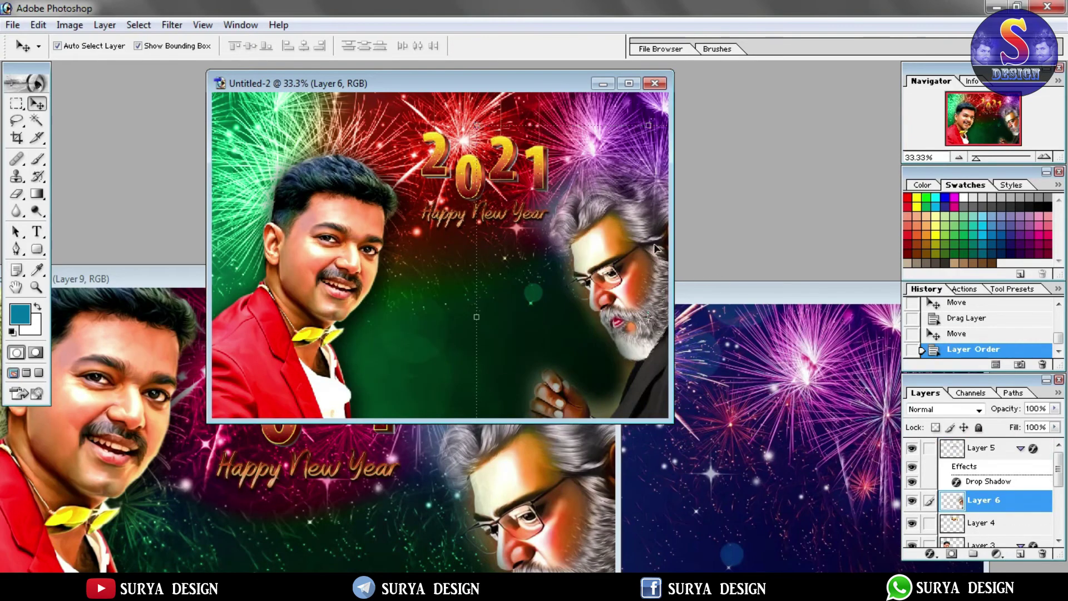
left_click_drag(619, 242, 623, 224)
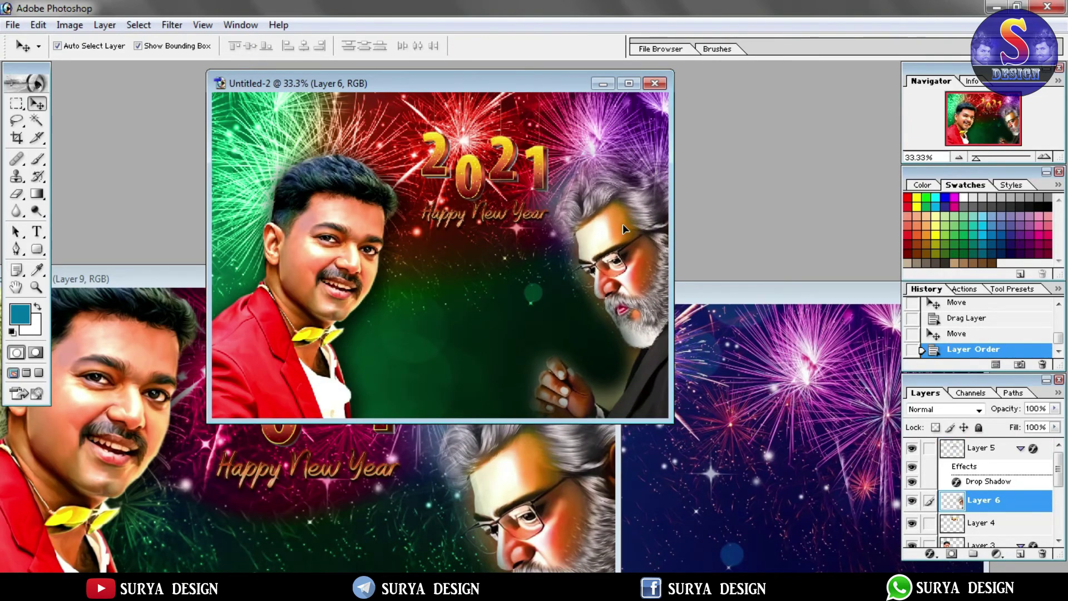
Bring Untitled-1 to the front and reposition its window so its purple photo frames are within reach beside Untitled-2.
left_click(359, 556)
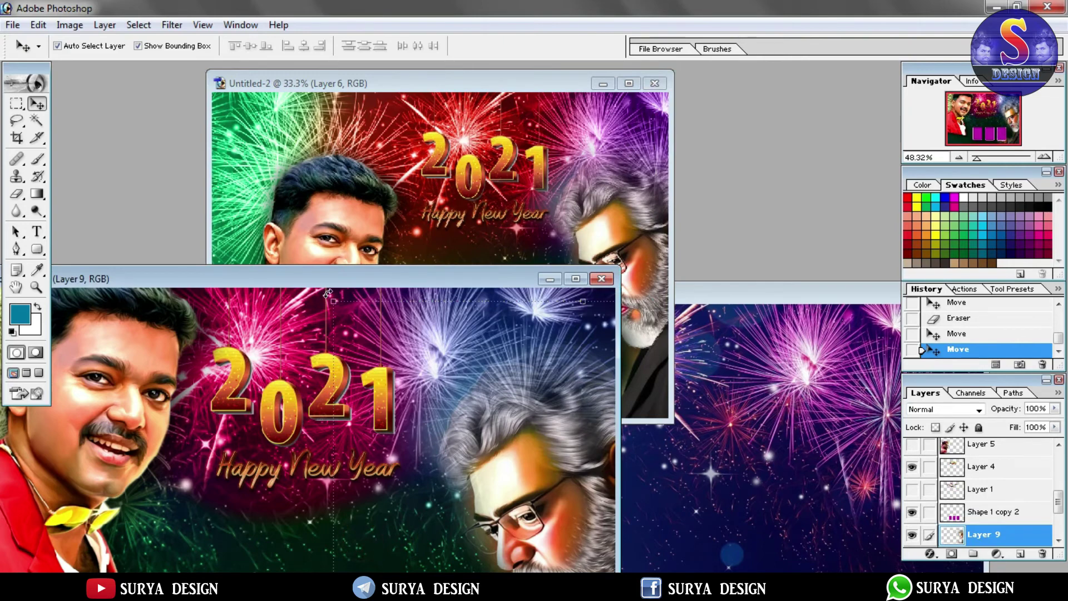
left_click_drag(327, 279, 880, 135)
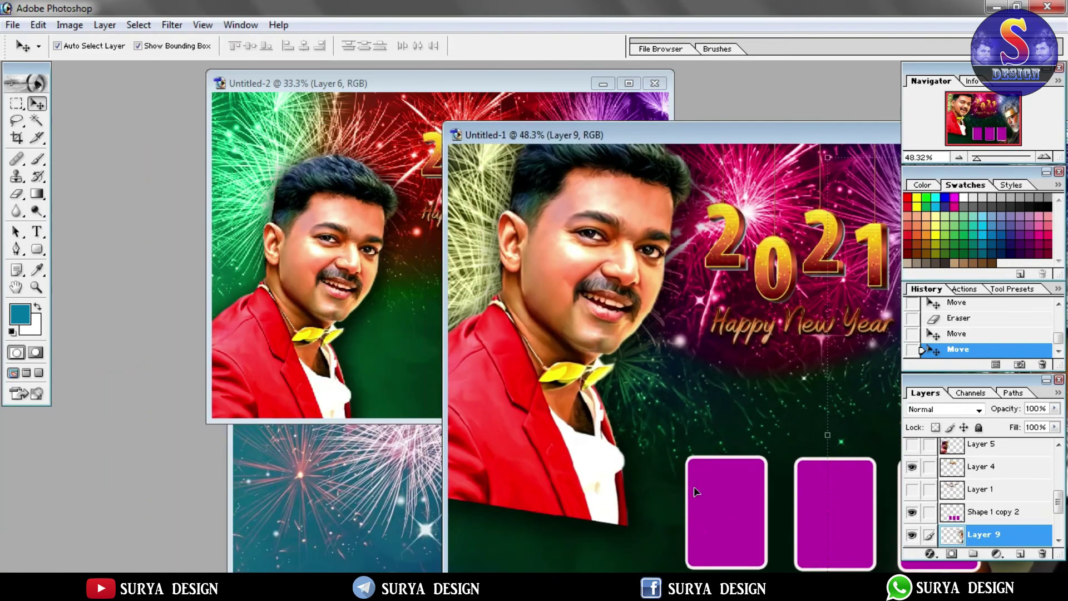